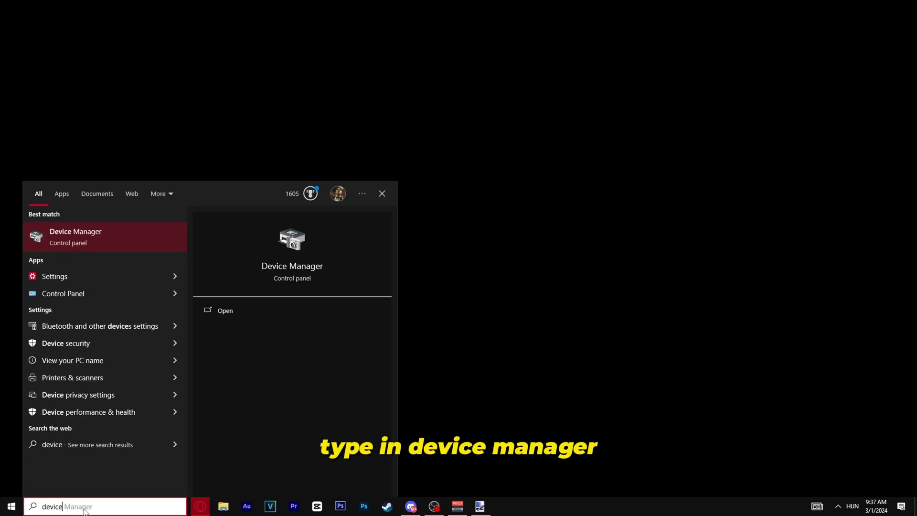
# Step: Run an automatic driver search for the NVIDIA GeForce RTX 2060, confirming the best driver is installed
pyautogui.press('Return')
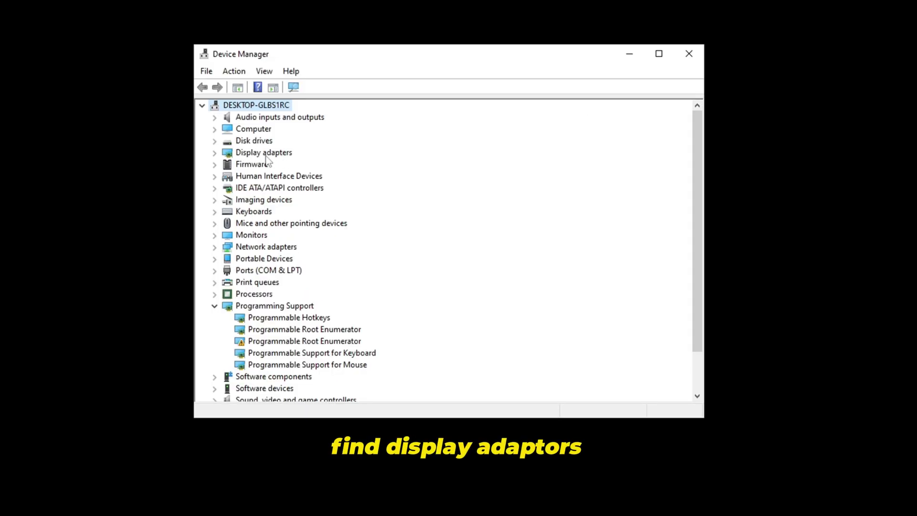
pyautogui.click(214, 152)
pyautogui.click(294, 165)
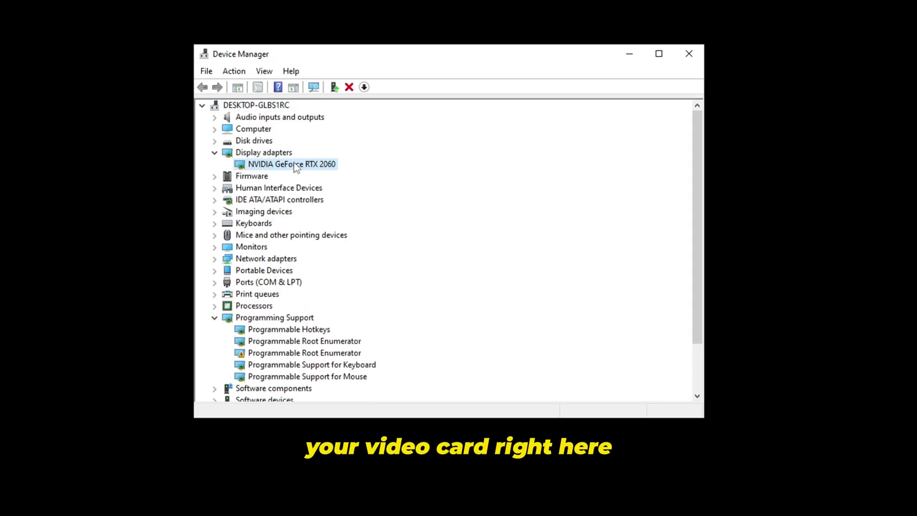
pyautogui.rightClick(309, 166)
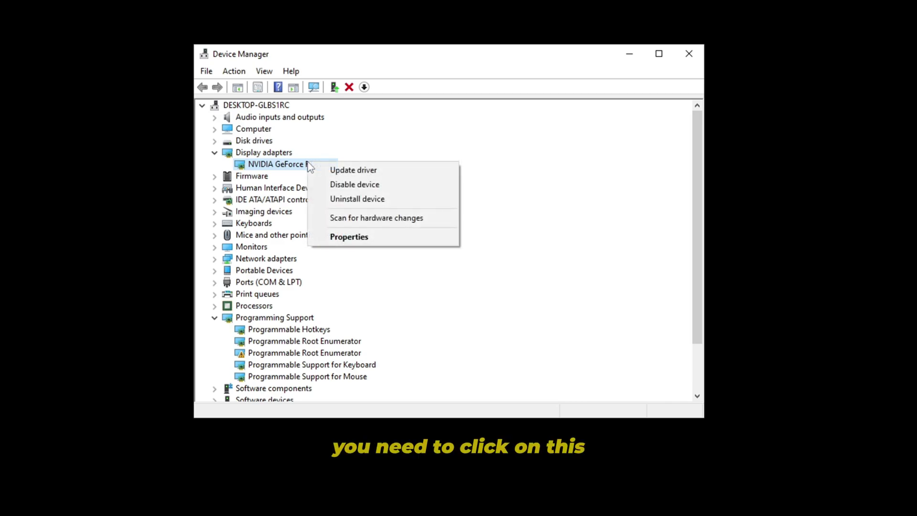
pyautogui.click(370, 173)
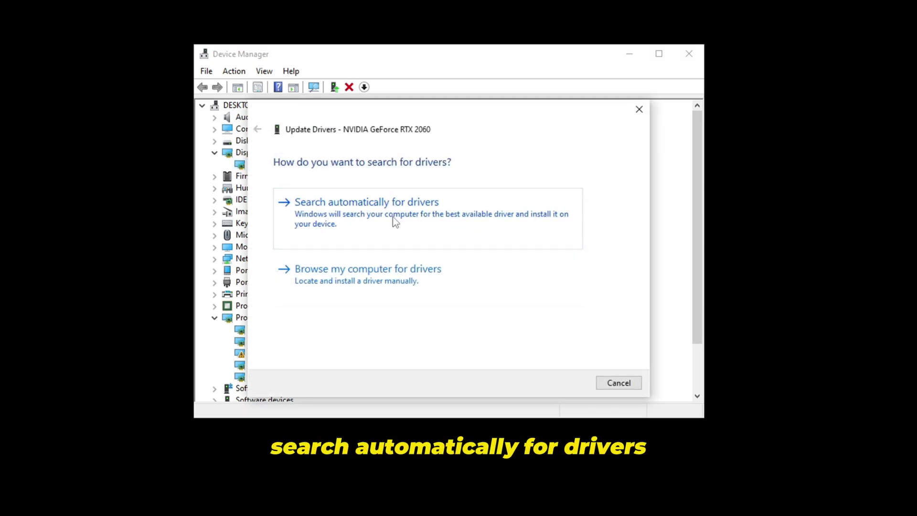
pyautogui.click(433, 219)
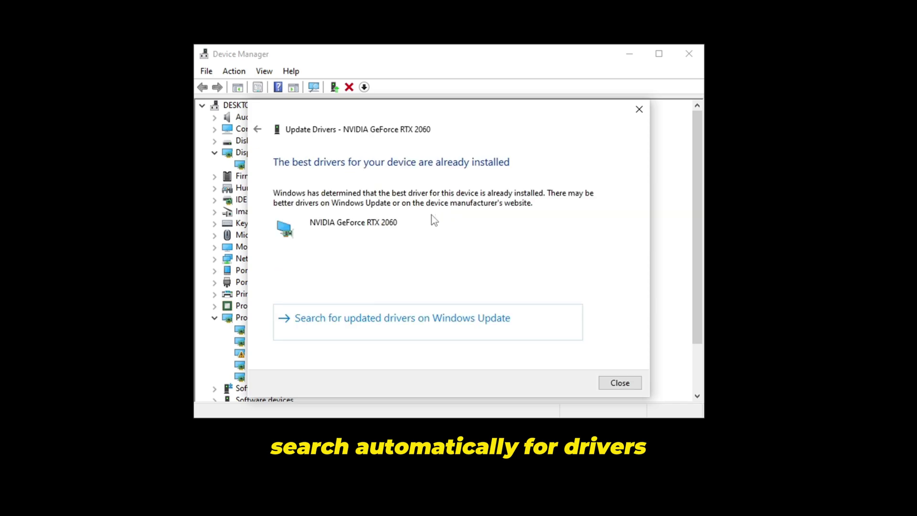
pyautogui.click(618, 383)
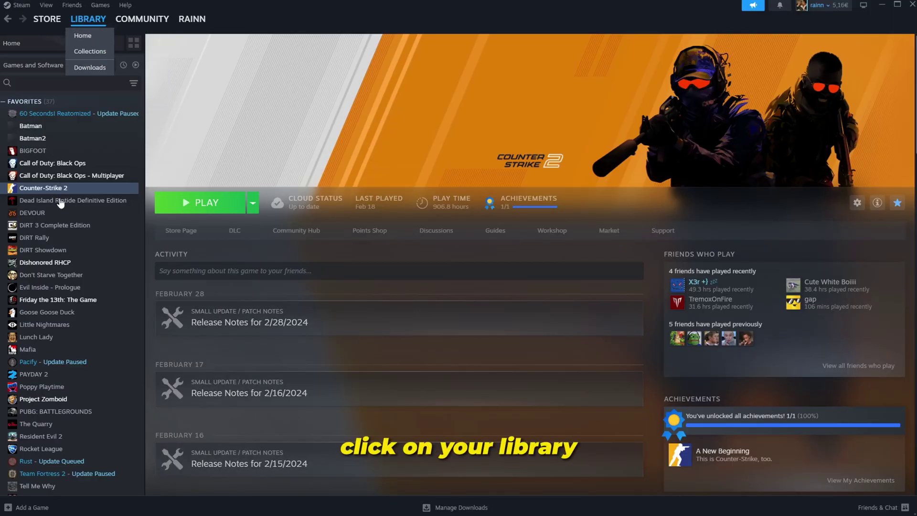
# Step: From the Library, verify Counter-Strike 2's game files via Properties > Installed Files
pyautogui.click(88, 22)
pyautogui.click(48, 190)
pyautogui.rightClick(49, 188)
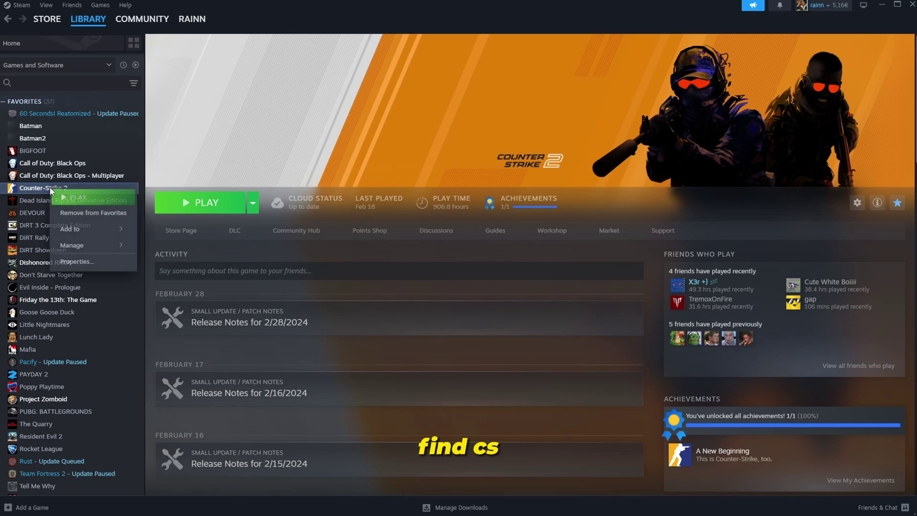
pyautogui.click(102, 266)
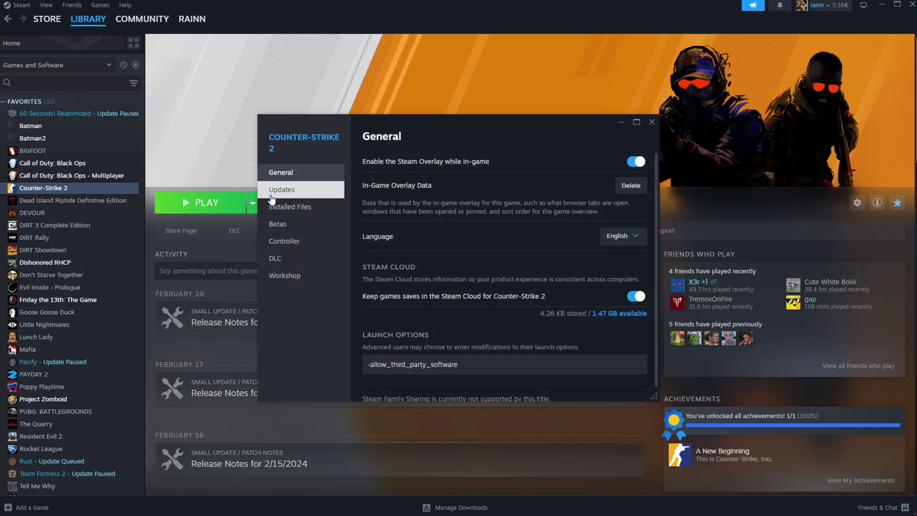
pyautogui.click(276, 211)
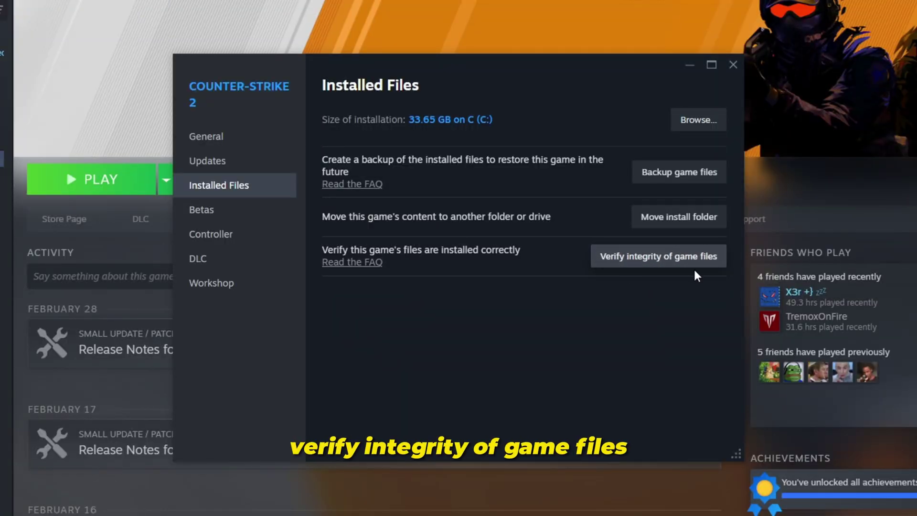
pyautogui.click(673, 258)
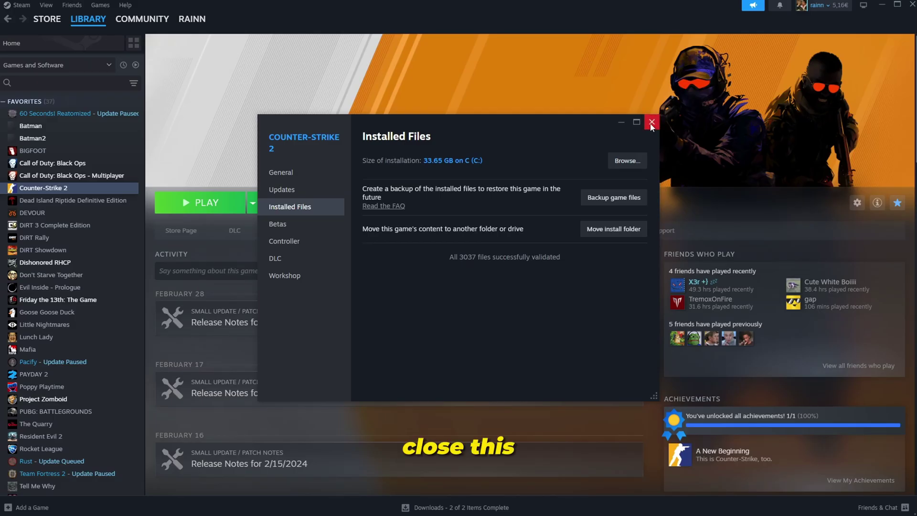
# Step: Close Steam after all 3037 Counter-Strike 2 files validate successfully
pyautogui.click(588, 130)
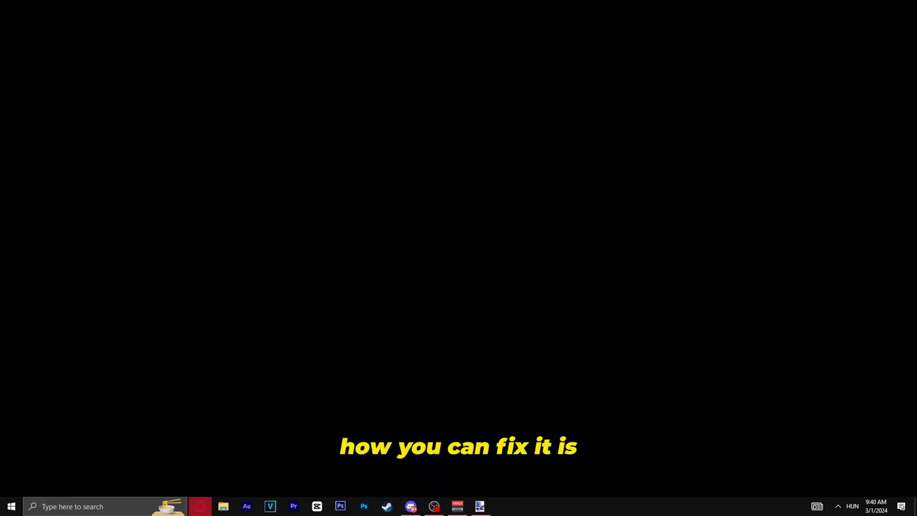
# Step: Relaunch Steam and browse Counter-Strike 2's installed files to reach its install folder
pyautogui.click(387, 506)
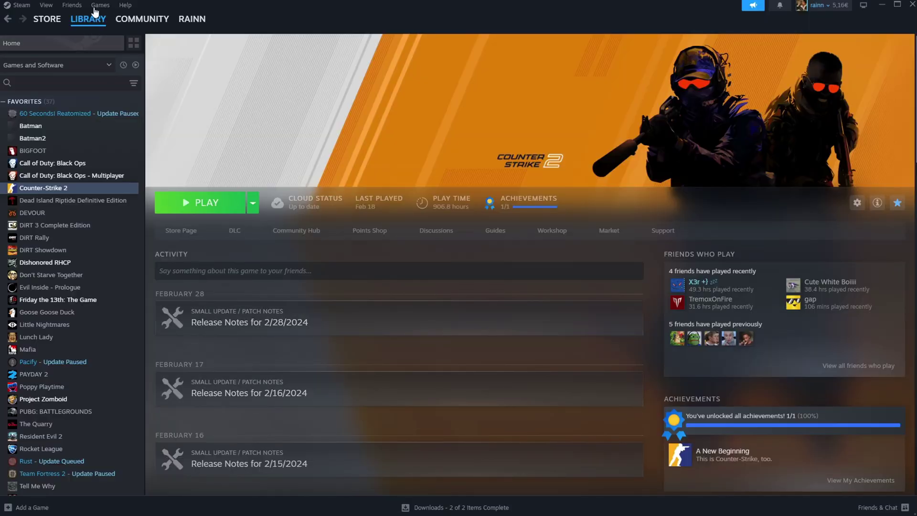
pyautogui.rightClick(56, 189)
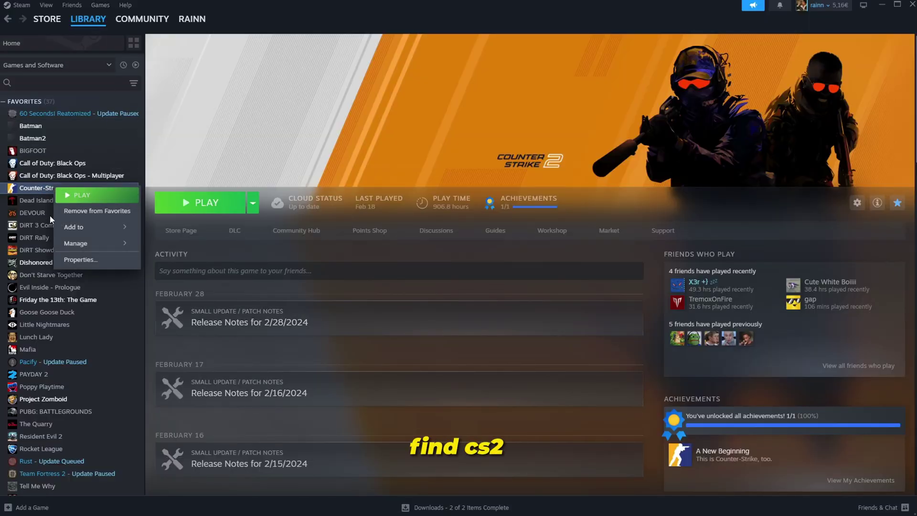
pyautogui.click(96, 259)
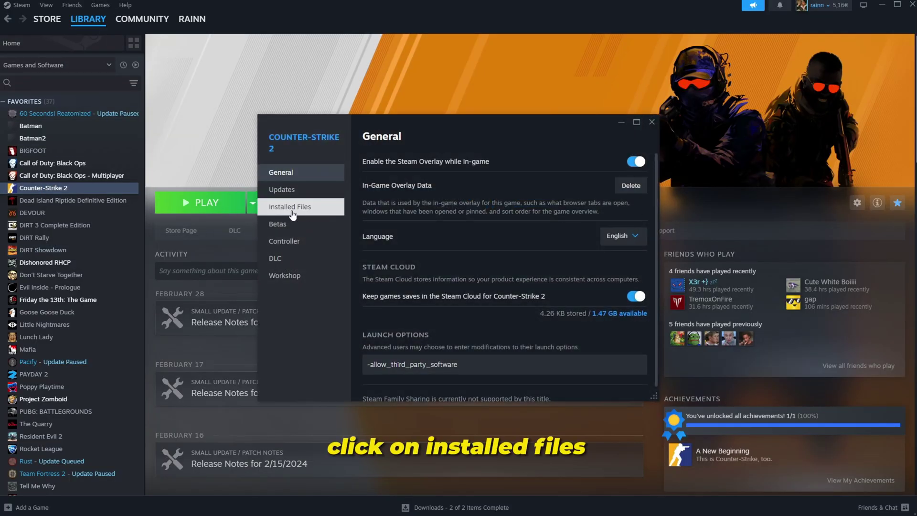
pyautogui.click(292, 214)
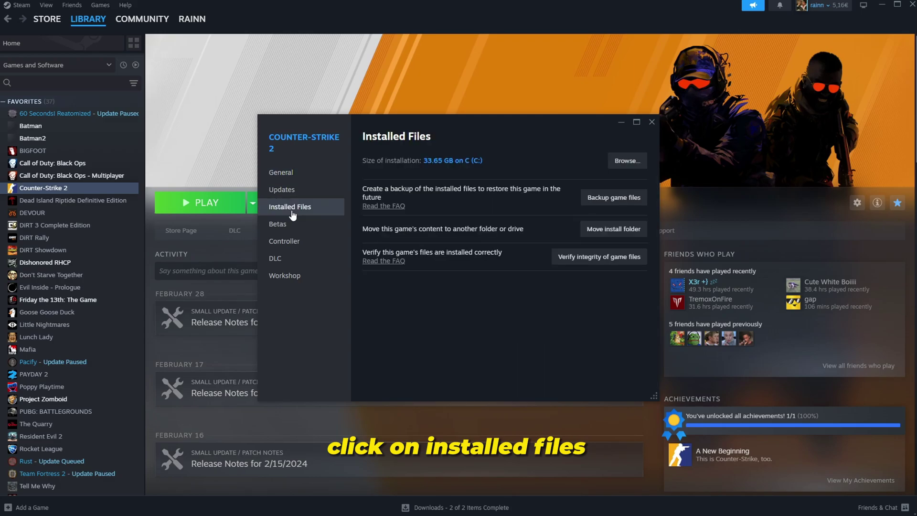
pyautogui.click(633, 163)
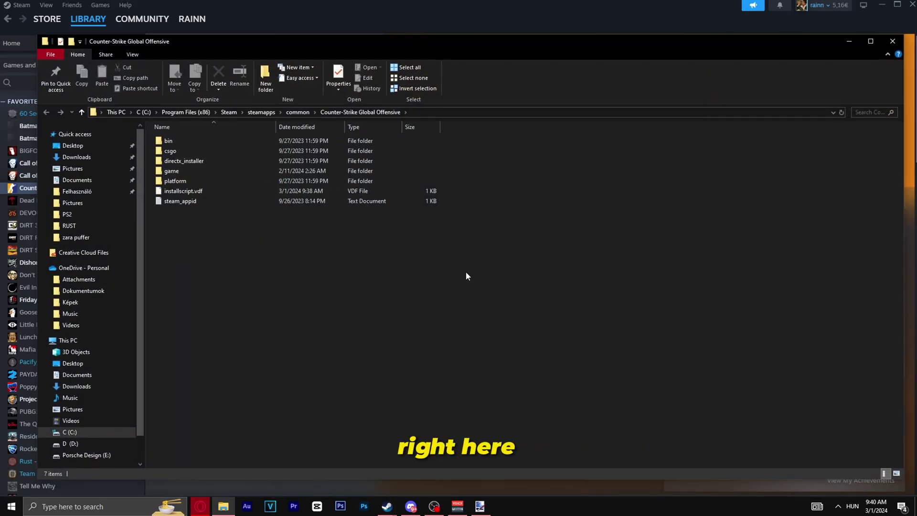
# Step: Navigate into game\bin\win64 where the cs2 application lives
pyautogui.click(211, 175)
pyautogui.doubleClick(212, 174)
pyautogui.doubleClick(197, 145)
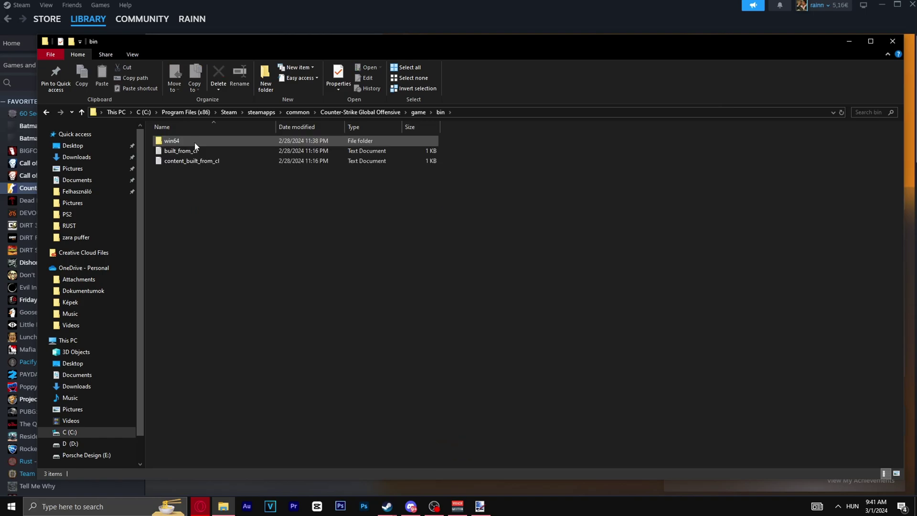
pyautogui.doubleClick(194, 142)
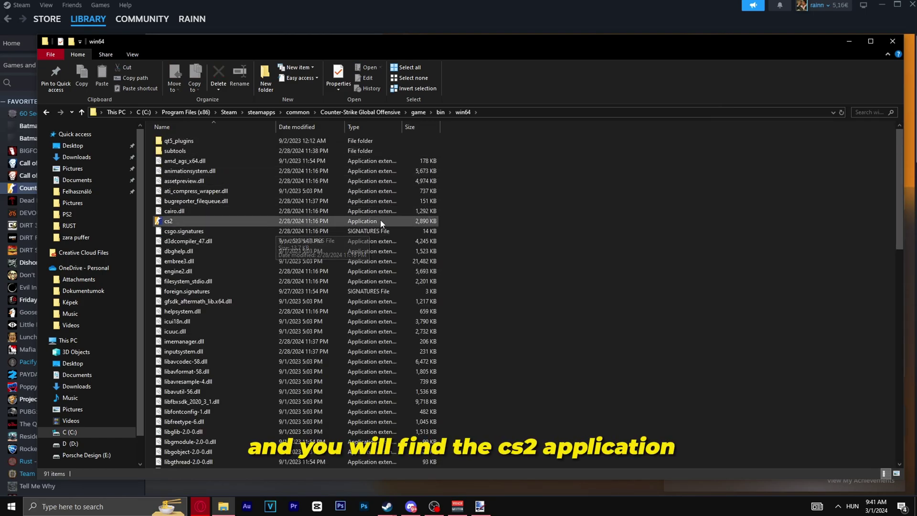
# Step: Bring up cs2.exe's Compatibility properties
pyautogui.rightClick(225, 219)
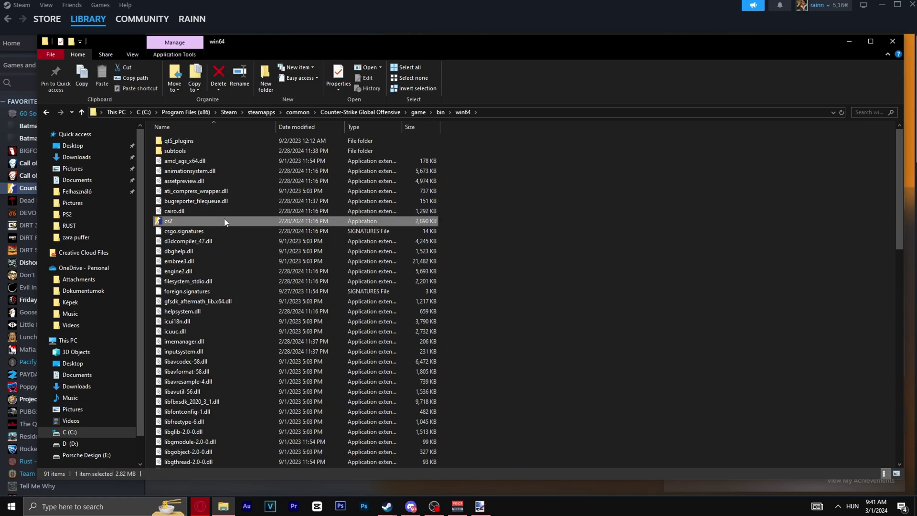
pyautogui.click(247, 449)
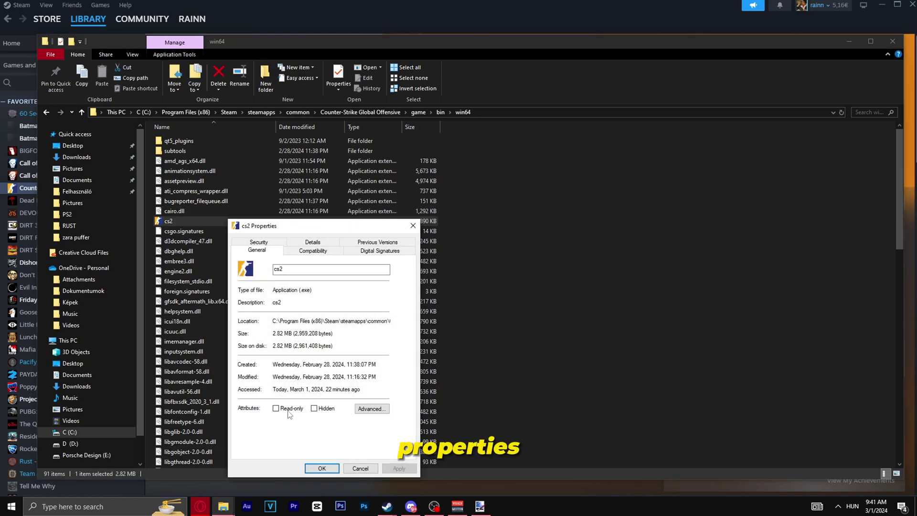
pyautogui.moveTo(333, 226); pyautogui.dragTo(435, 156)
pyautogui.click(419, 151)
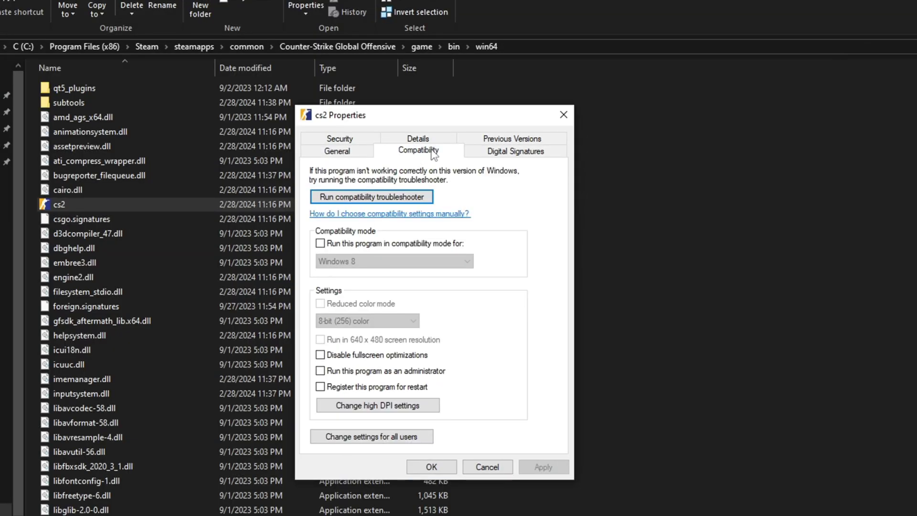
# Step: Enable Windows 8 compatibility mode with fullscreen optimizations disabled and apply
pyautogui.click(320, 244)
pyautogui.click(386, 262)
pyautogui.click(355, 309)
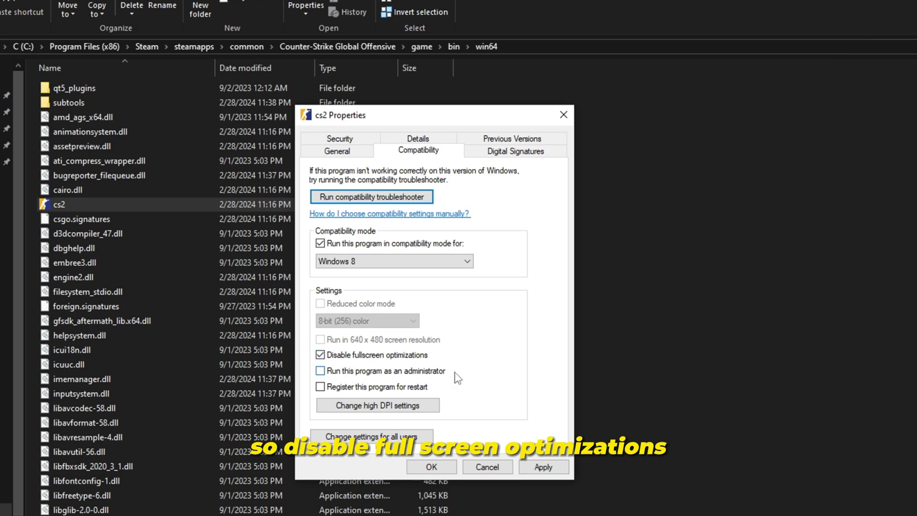
pyautogui.click(502, 401)
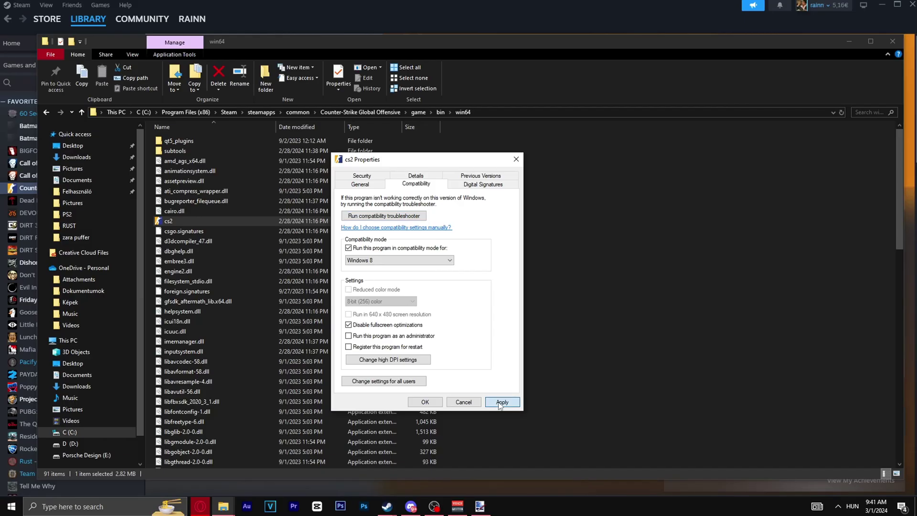
pyautogui.click(425, 402)
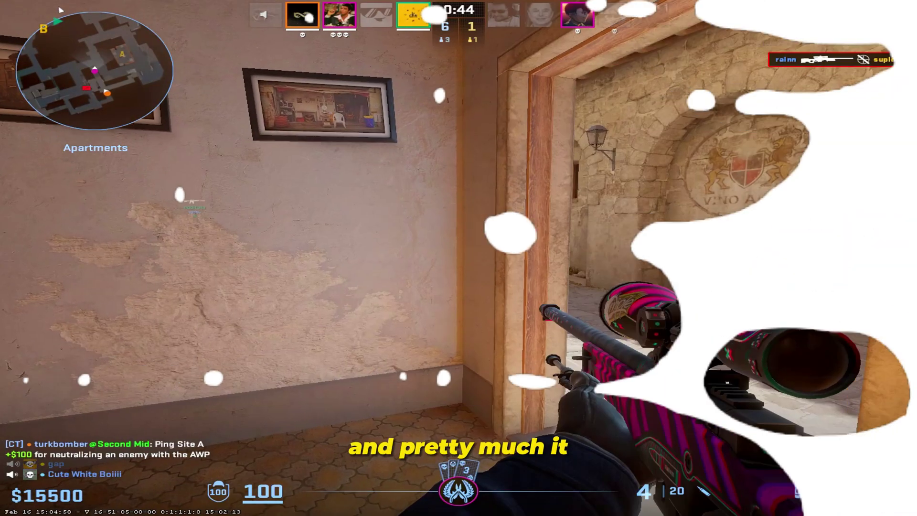